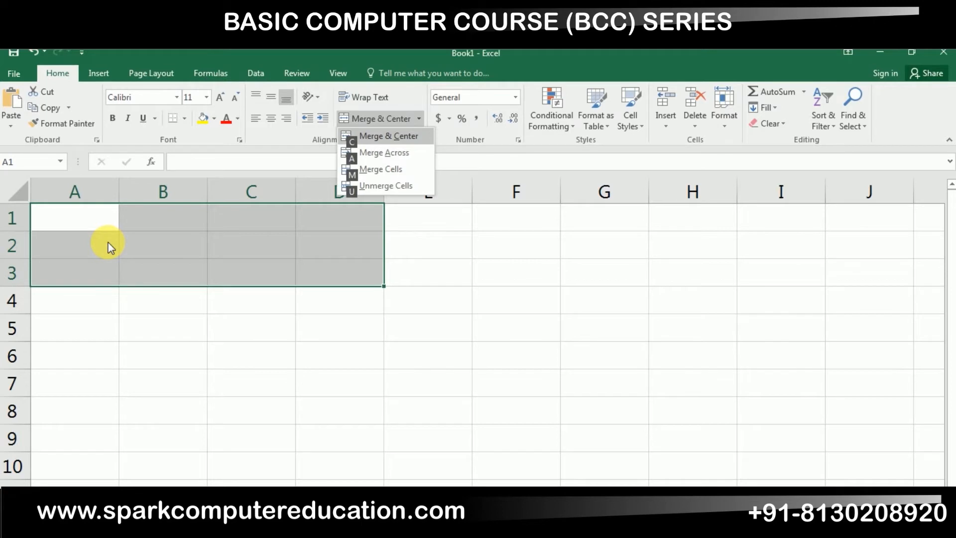
Apply Merge & Center to A1:D3 and enter the text Spark in the merged cell.
key("c")
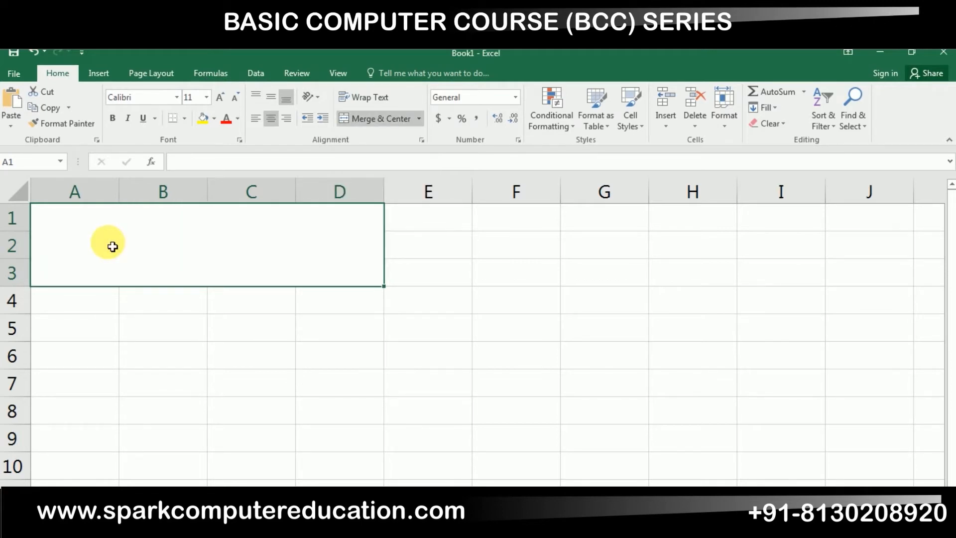
type("Spark")
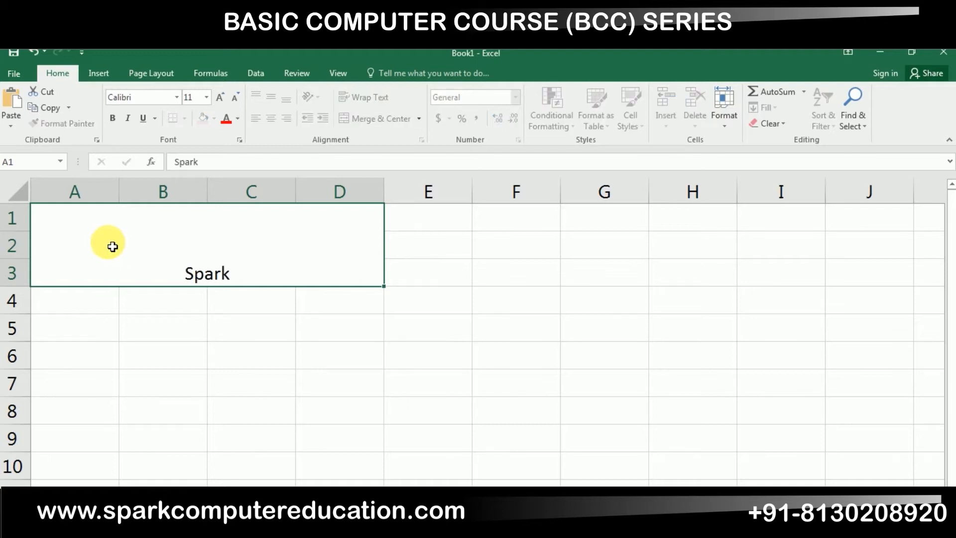
key("Return")
double_click(213, 271)
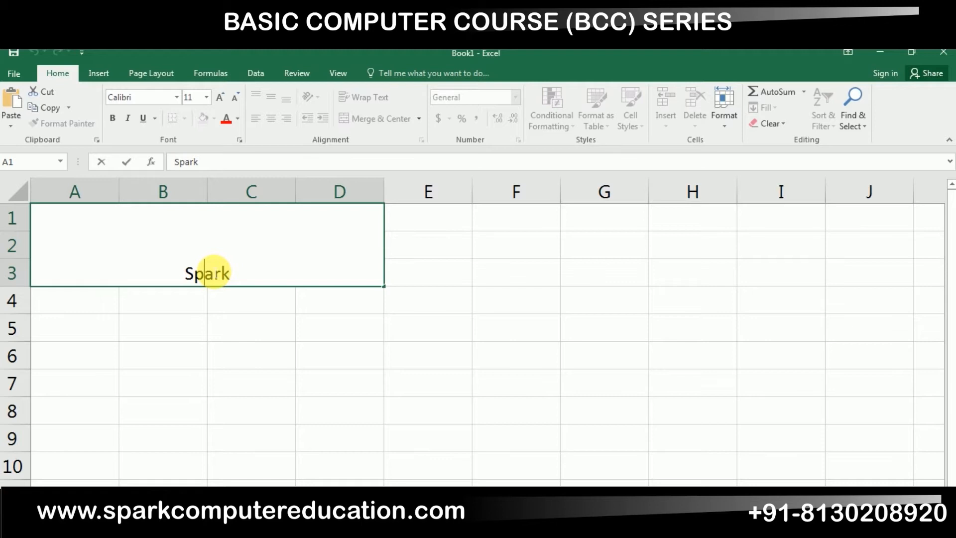
left_click(226, 322)
left_click(228, 264)
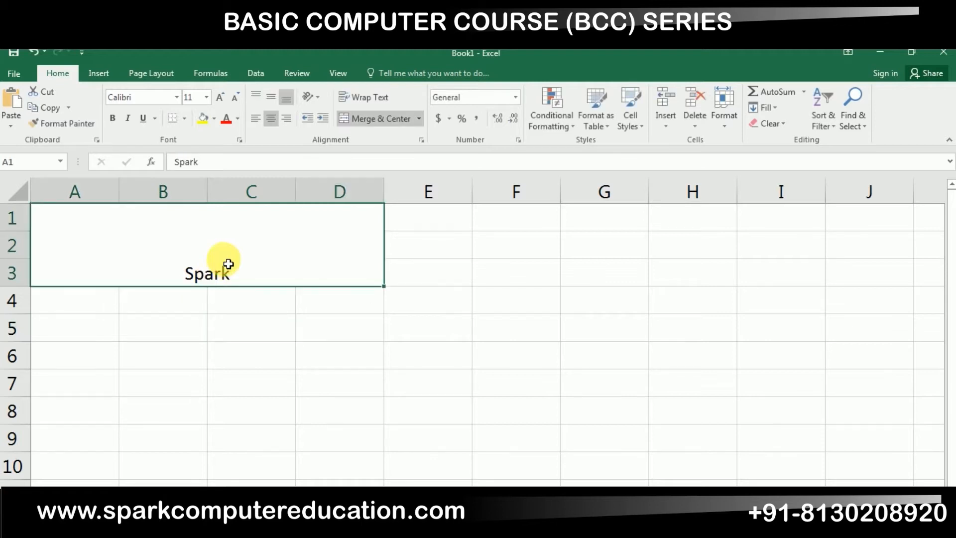
Apply Merge Across to A1:D3 so each row is merged separately.
key("alt")
key("h")
key("m")
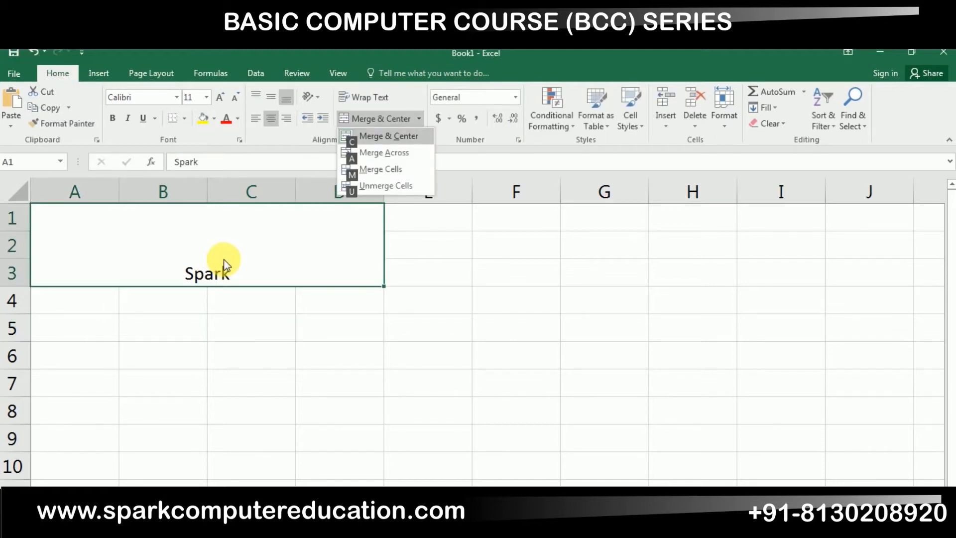
key("Down")
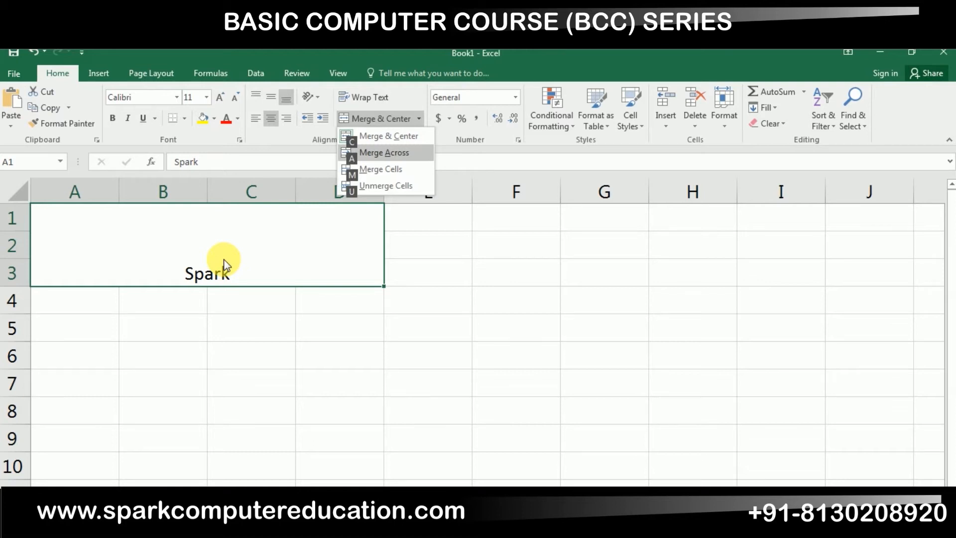
key("Return")
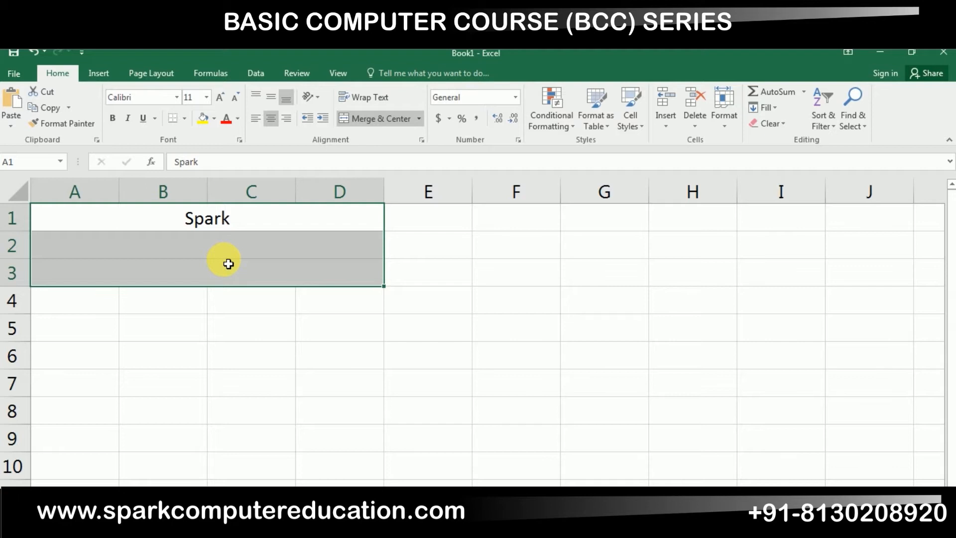
Combine the row-merged range A1:D3 into a single cell with Merge Cells.
key("alt")
key("h")
key("m")
key("Down")
key("Down")
key("Return")
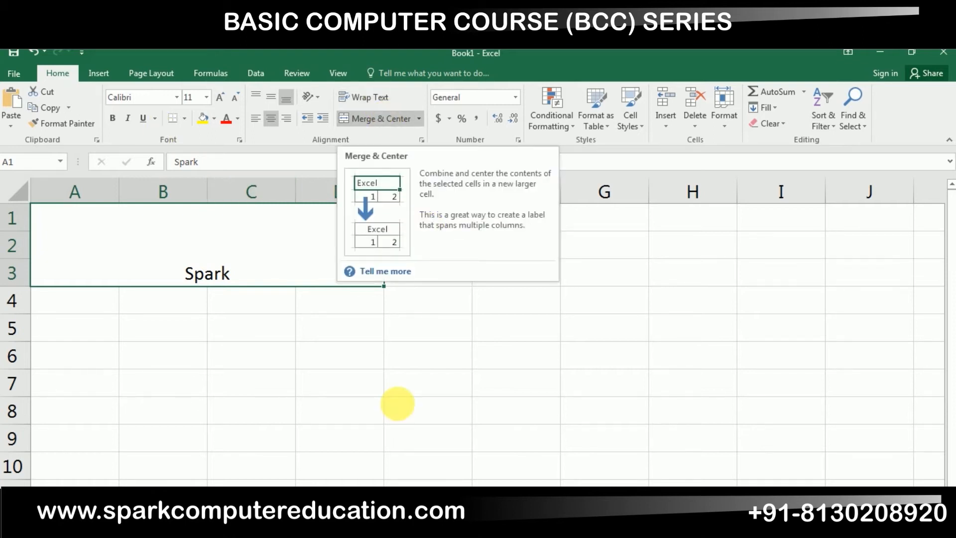
Unmerge A1:D3 and apply Merge & Center to the range again.
left_click(399, 401)
left_click(227, 275)
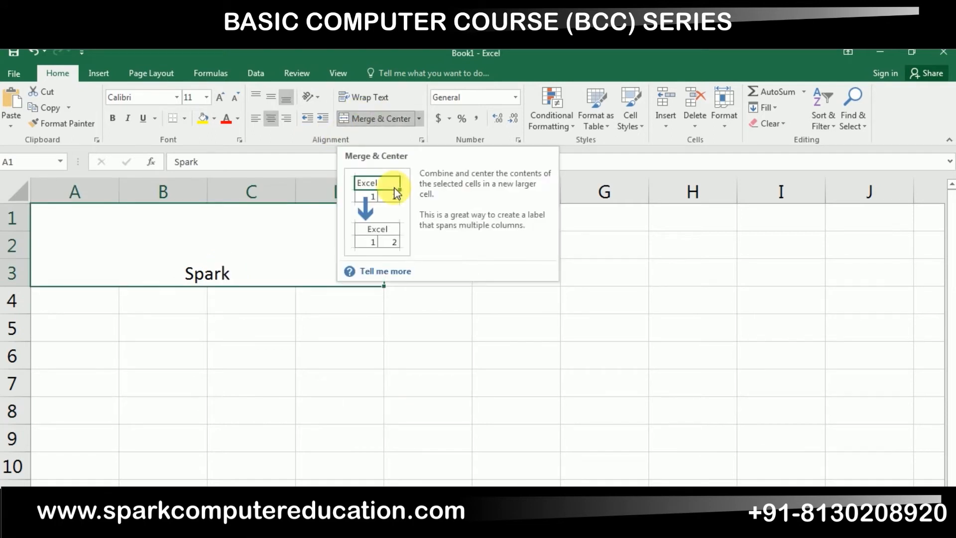
left_click(393, 118)
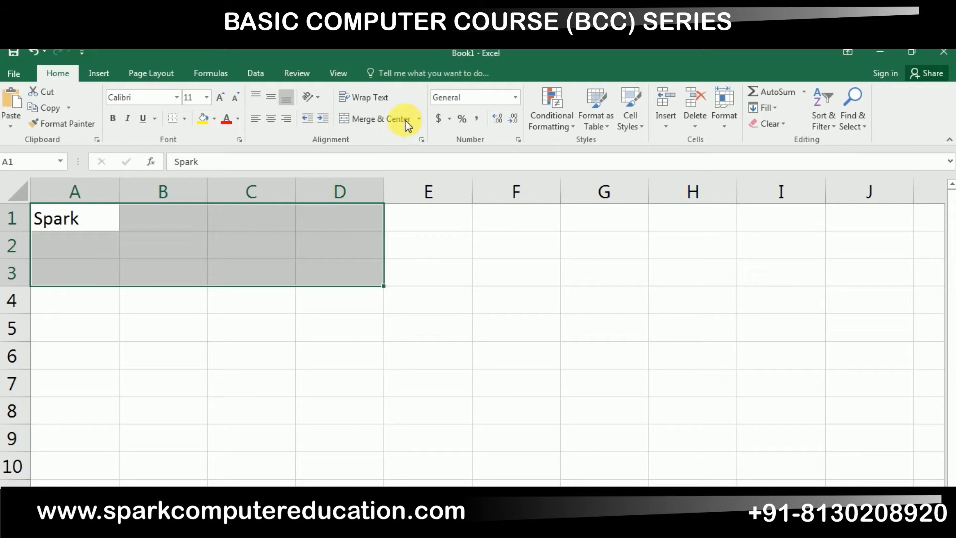
left_click(393, 119)
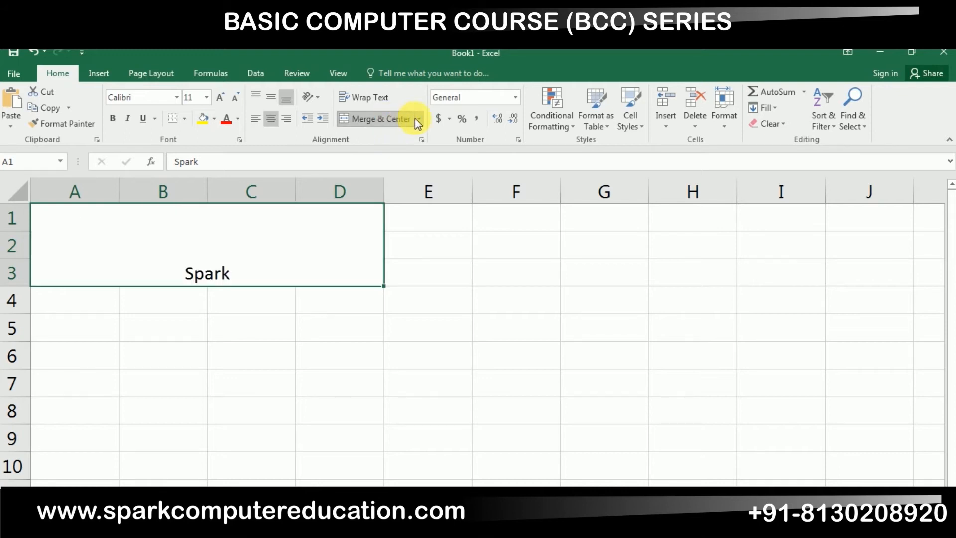
Apply Merge Across to A1:D3 and left-align its text.
left_click(418, 120)
left_click(400, 158)
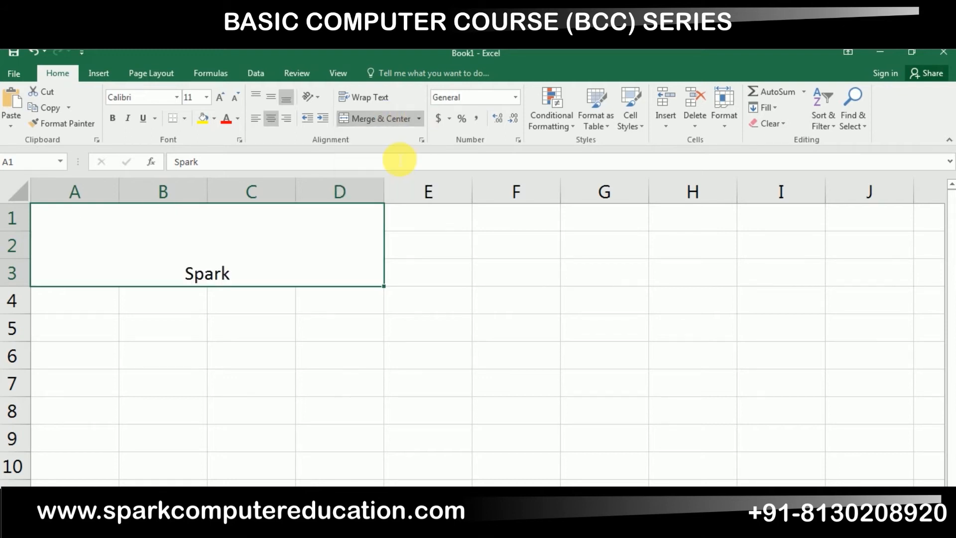
left_click(254, 121)
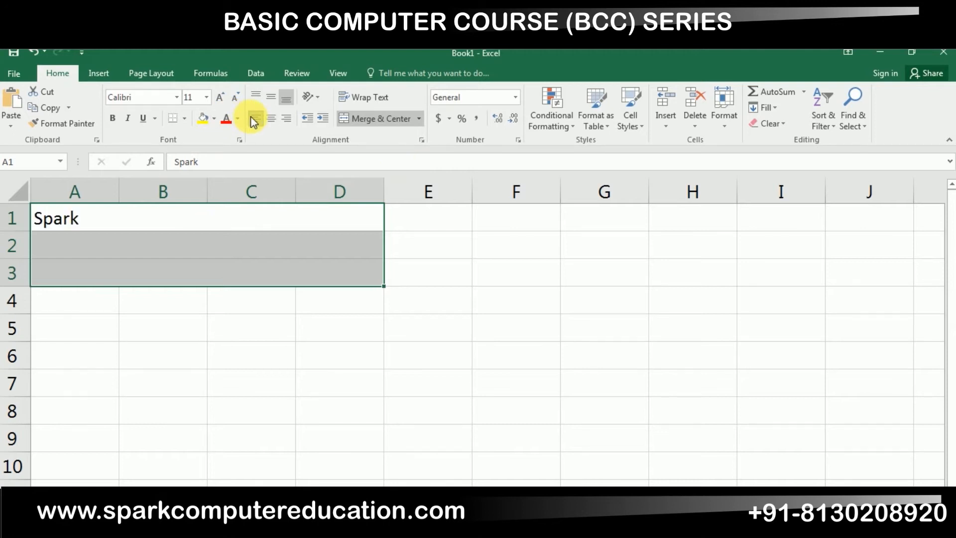
Merge the left-aligned range A1:D3 into one cell with Merge Cells.
key("alt")
key("h")
key("m")
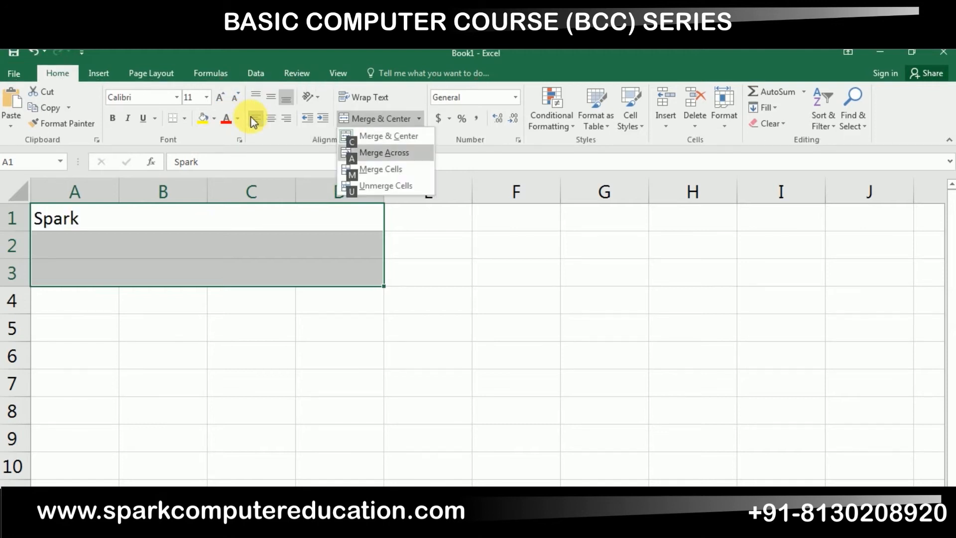
key("Down")
key("Return")
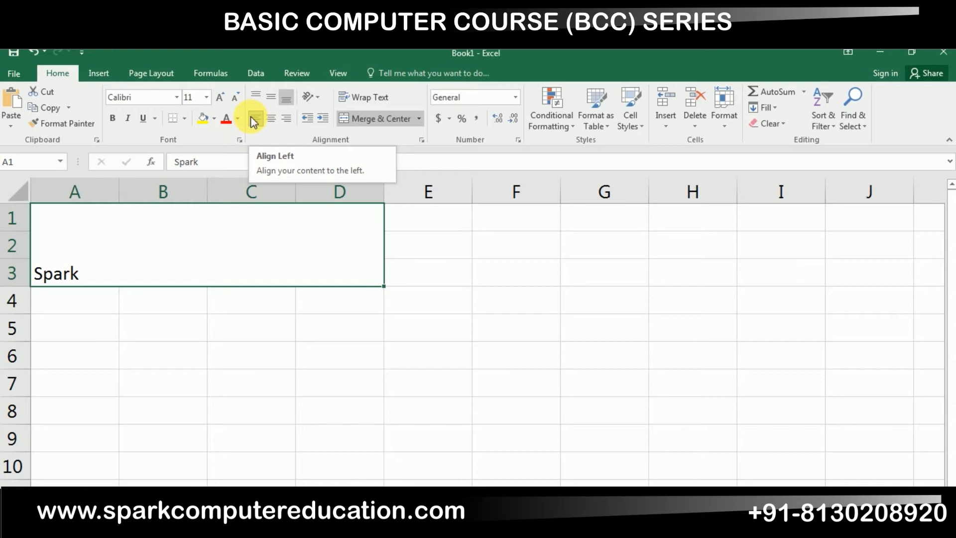
Top-align the text Spark in the merged cell A1:D3.
key("alt")
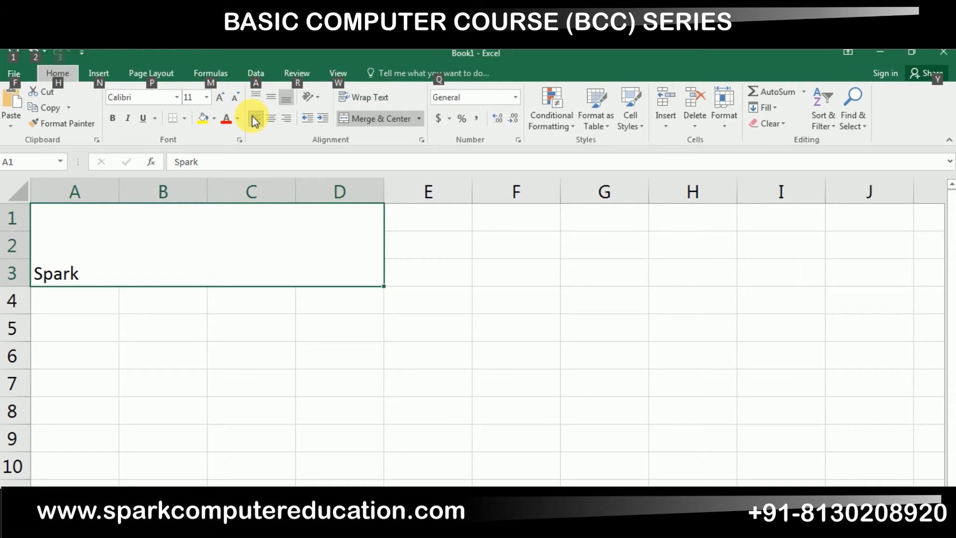
key("h")
key("a")
key("t")
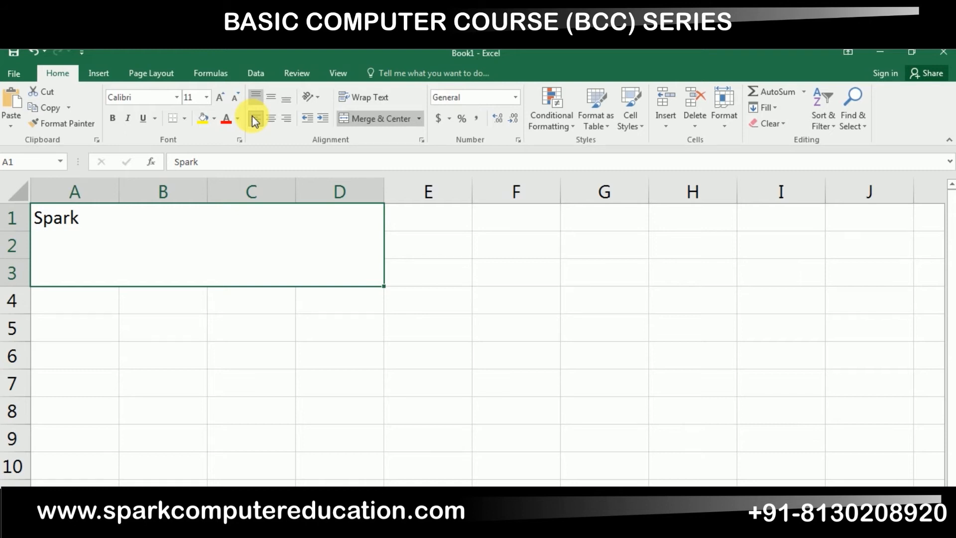
Middle-align the text Spark vertically in the merged cell A1:D3.
key("alt")
key("h")
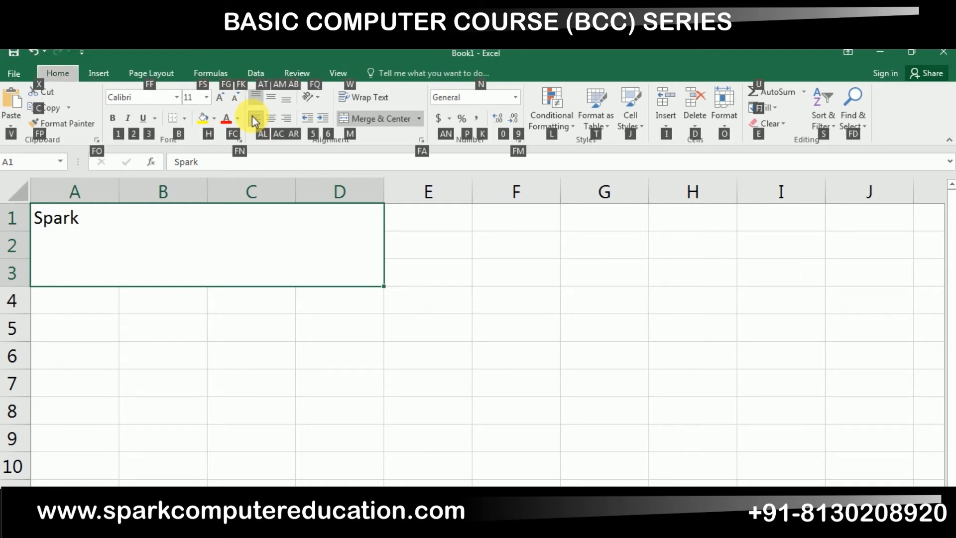
key("a")
key("m")
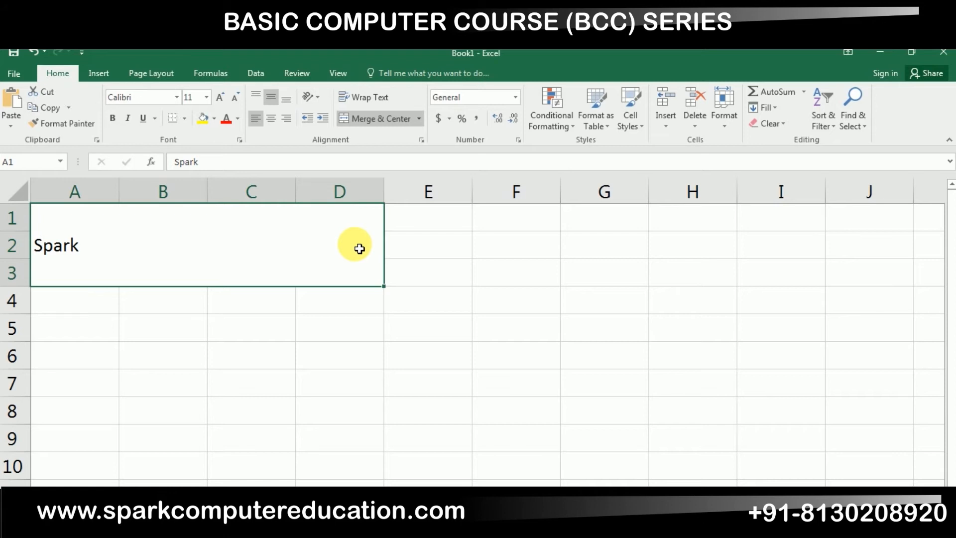
Bottom-align the text Spark in the merged cell A1:D3.
key("alt")
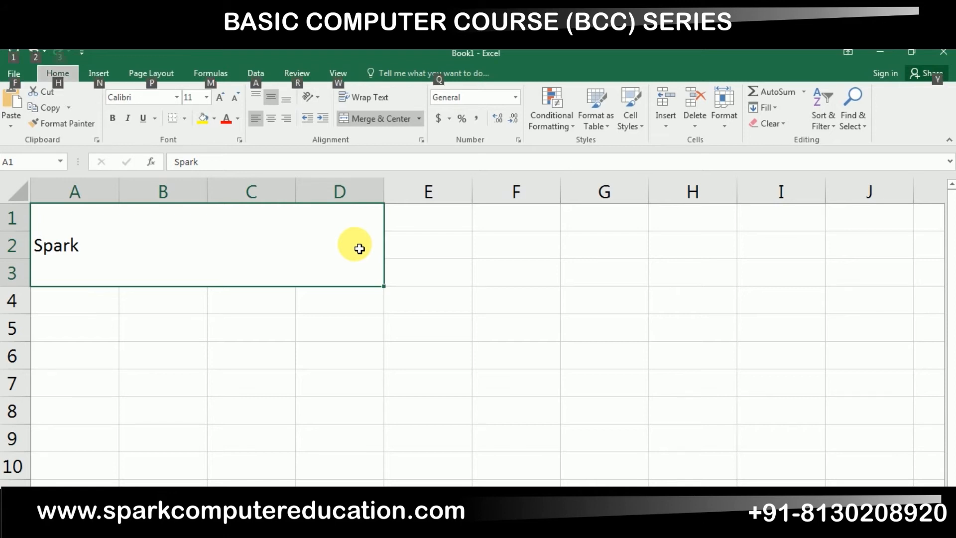
key("h")
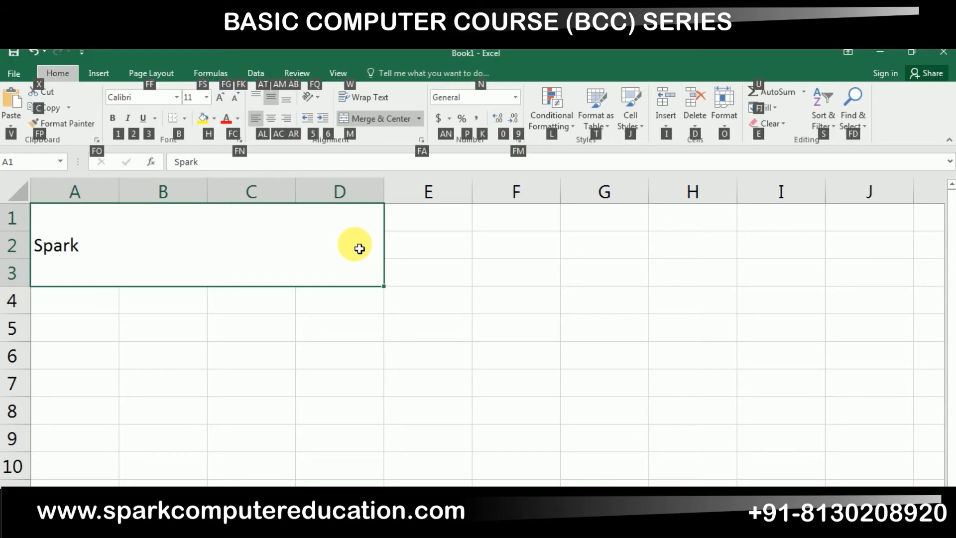
key("b")
key("Escape")
key("a")
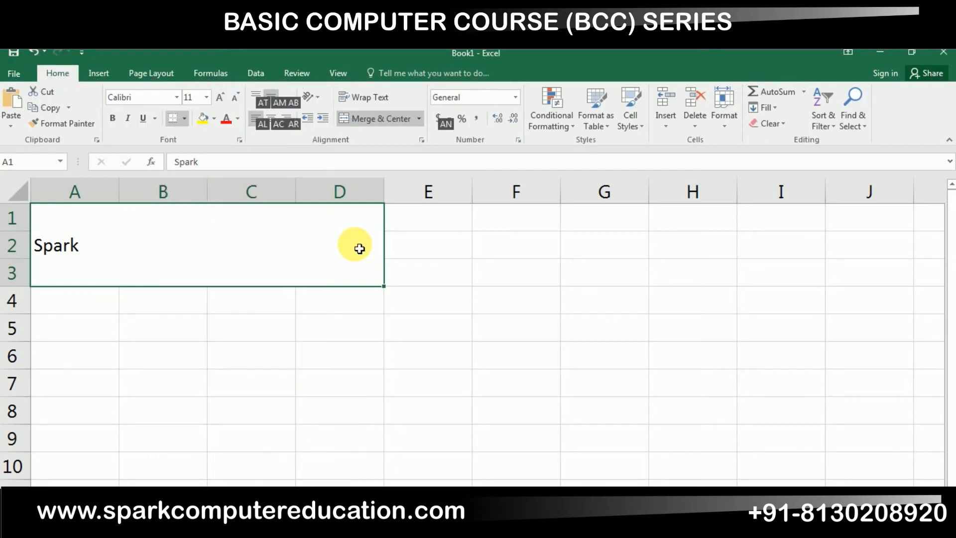
key("b")
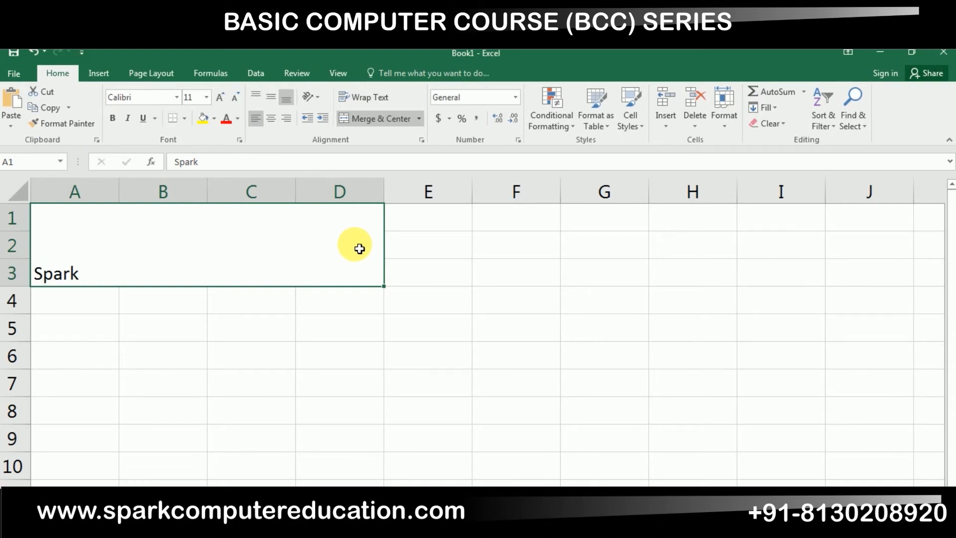
Center the text Spark horizontally in the merged cell A1:D3.
key("alt")
key("h")
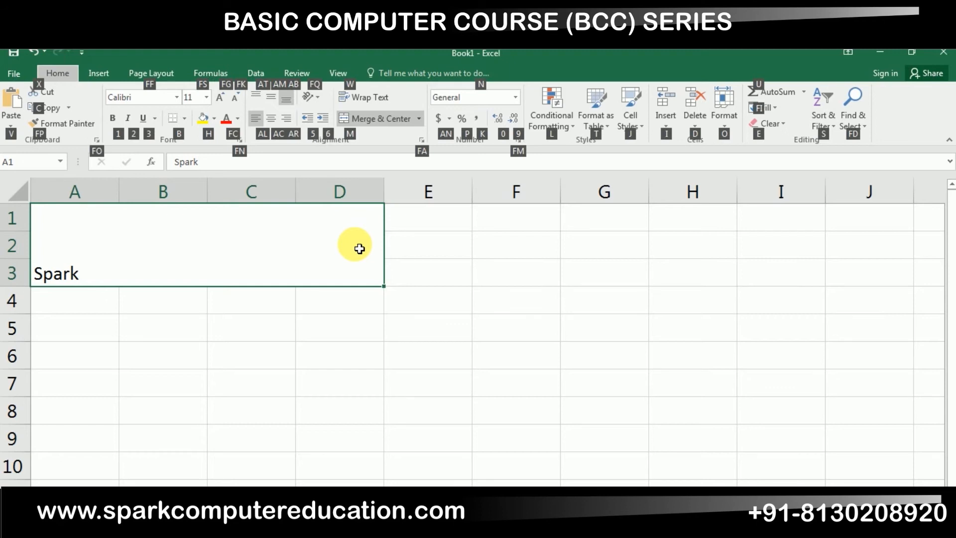
key("a")
key("c")
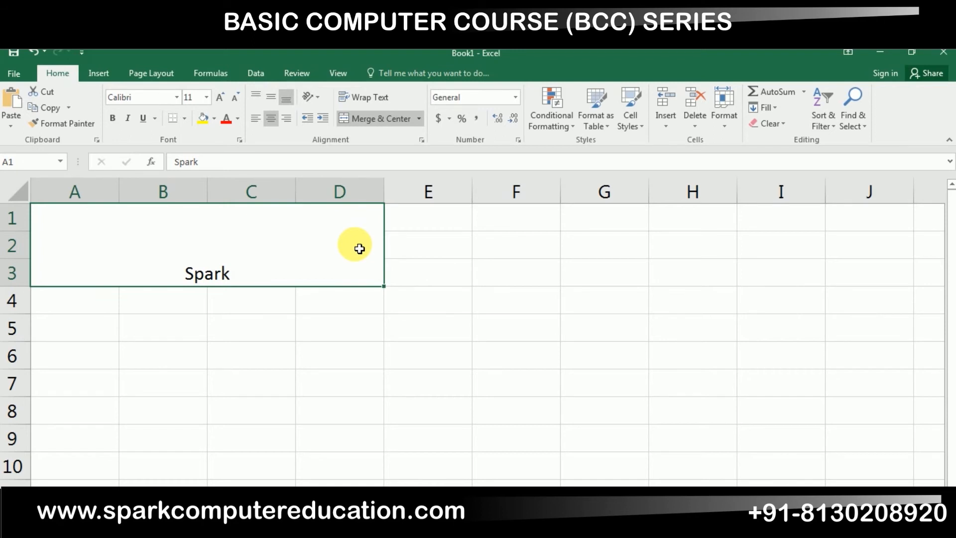
Set the orientation of the text Spark in the merged cell to Angle Counterclockwise.
key("alt")
key("h")
key("f")
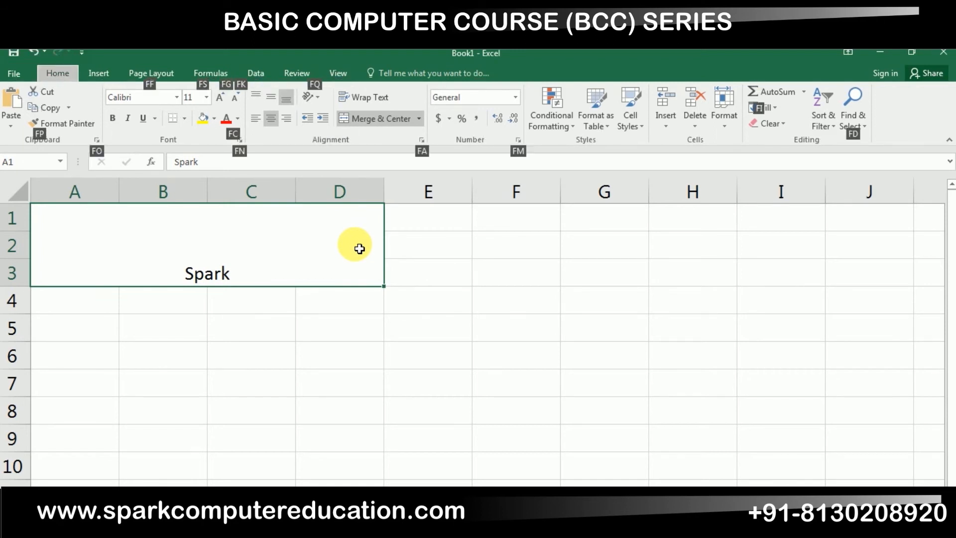
key("q")
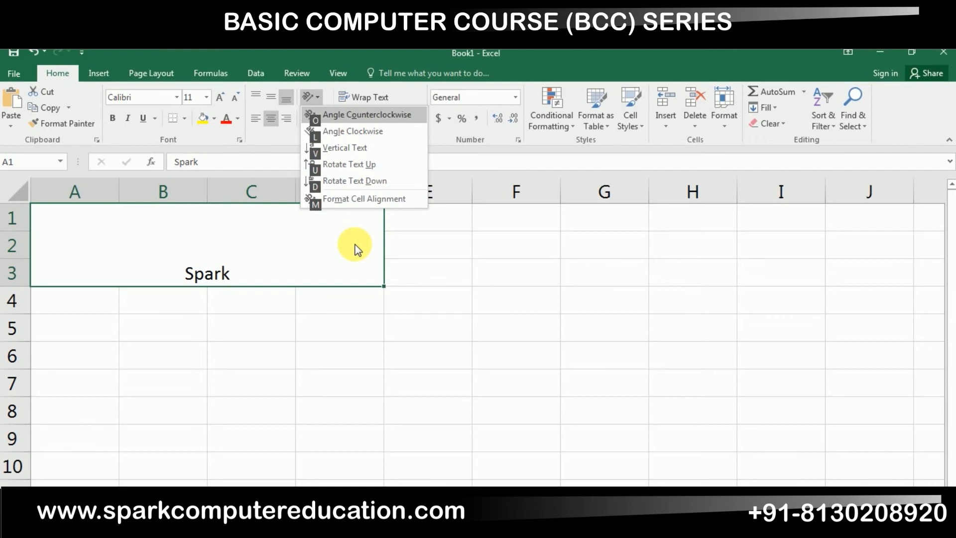
key("o")
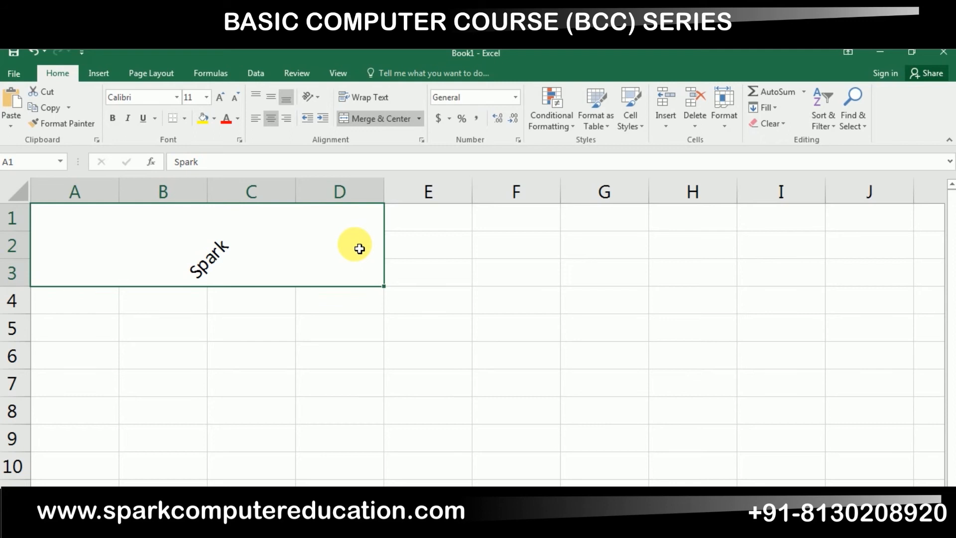
Set the orientation of the text Spark in the merged cell to Angle Clockwise.
key("alt")
key("h")
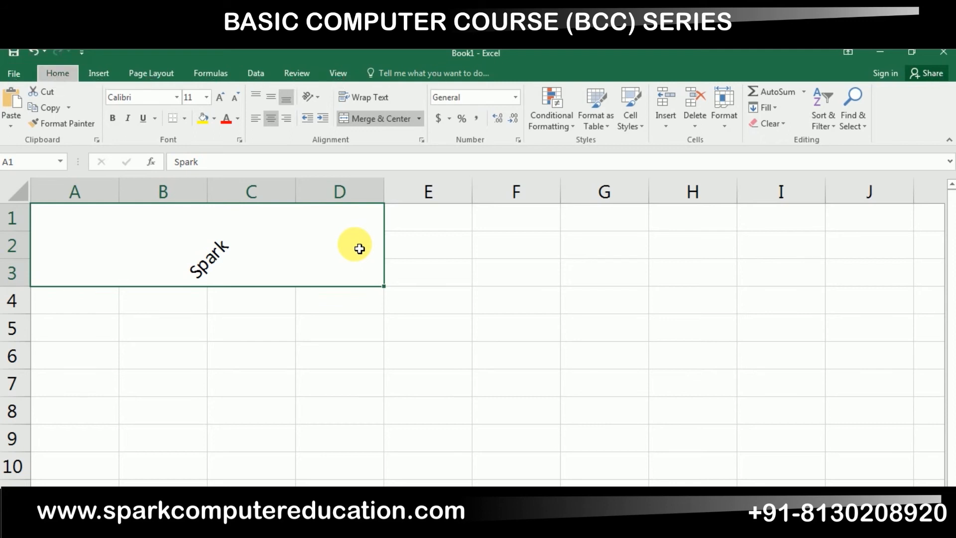
key("f")
key("q")
key("Down")
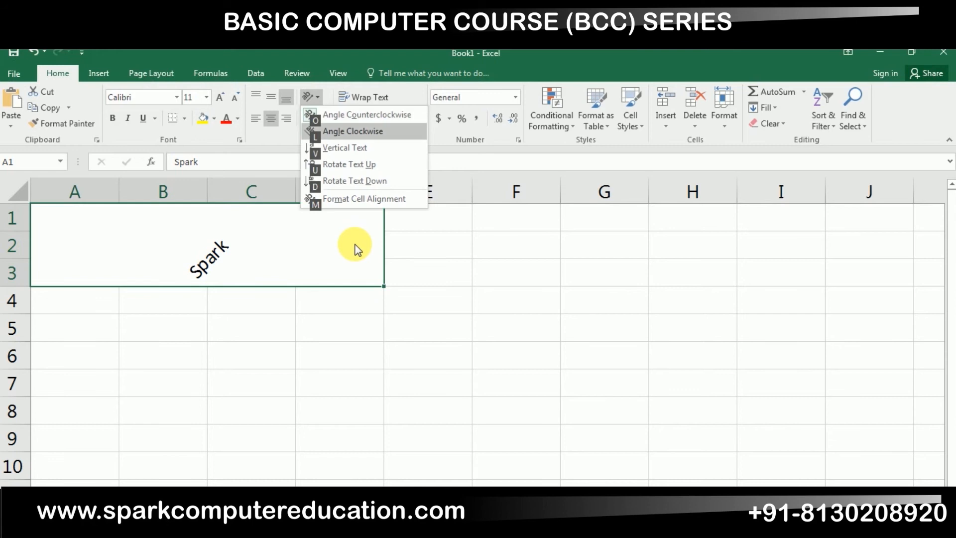
key("Return")
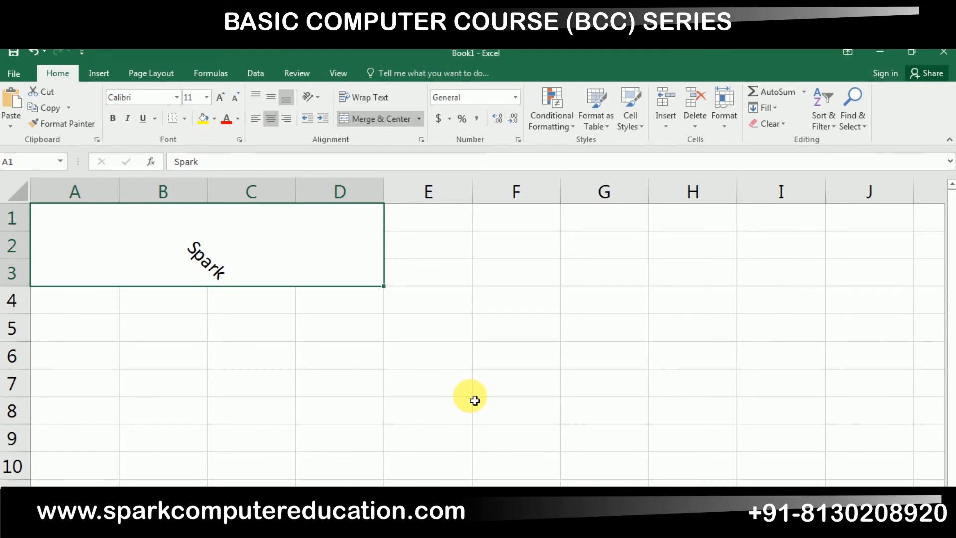
Set the orientation of the text Spark in the merged cell to Vertical Text.
key("alt")
key("h")
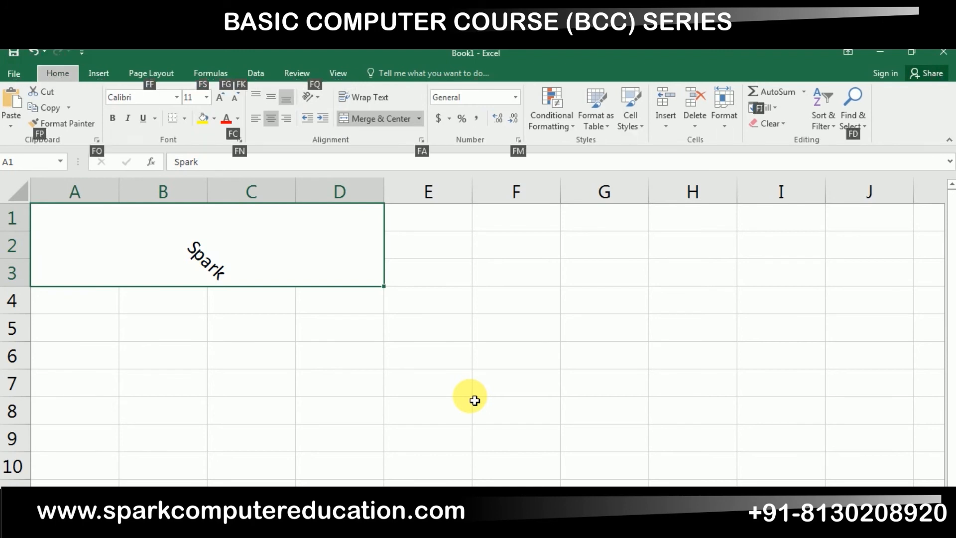
key("f")
key("q")
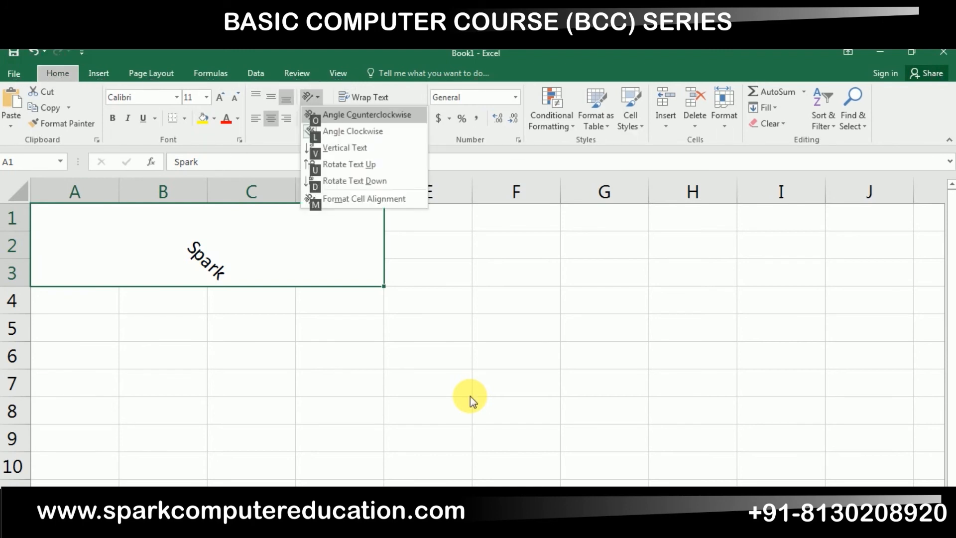
left_click(350, 146)
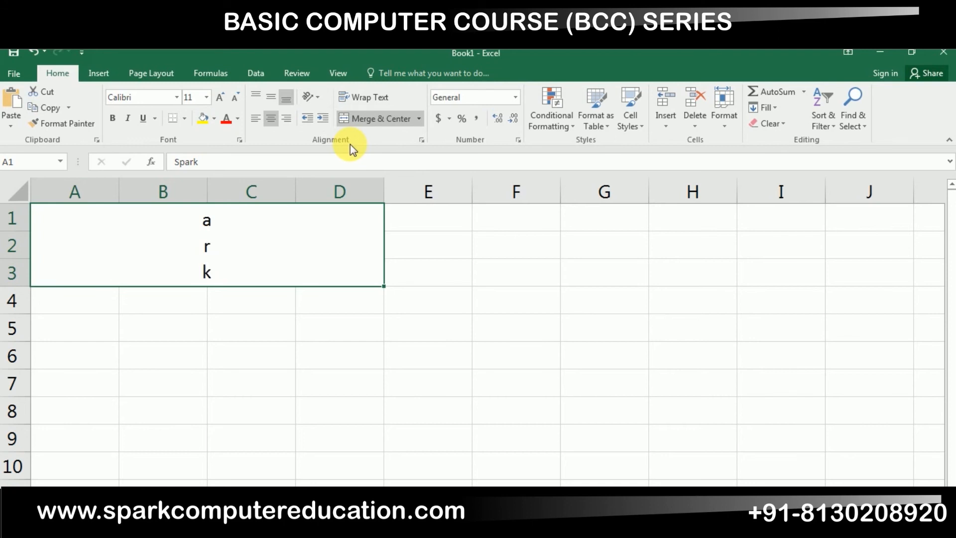
Set the orientation of the text Spark in the merged cell to Rotate Text Up.
key("alt")
key("h")
key("f")
key("q")
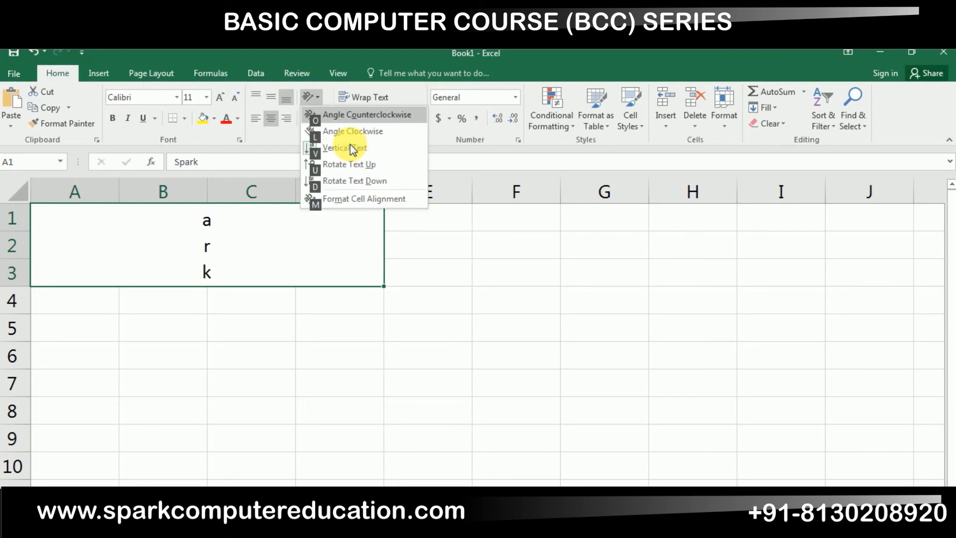
left_click(360, 165)
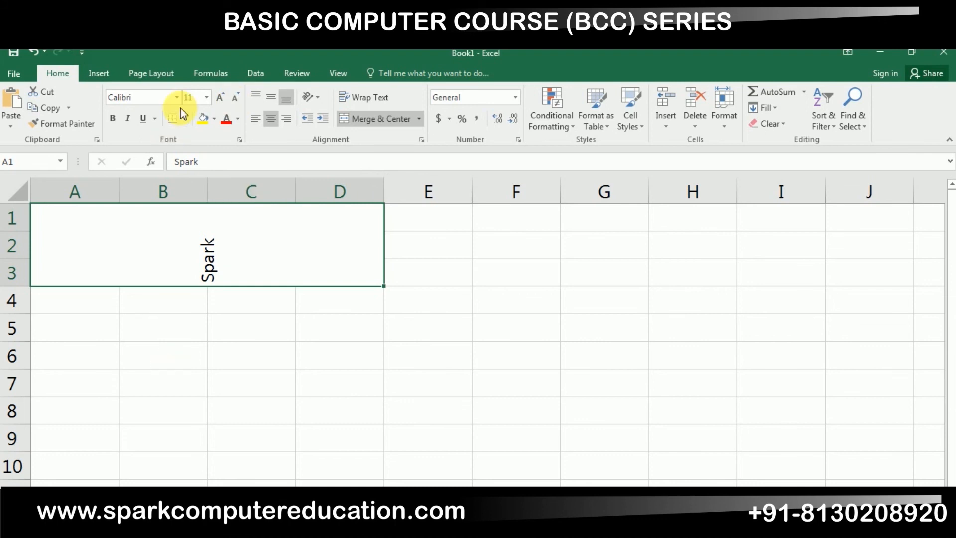
Set the orientation of the text Spark in the merged cell to Rotate Text Down.
key("alt")
key("h")
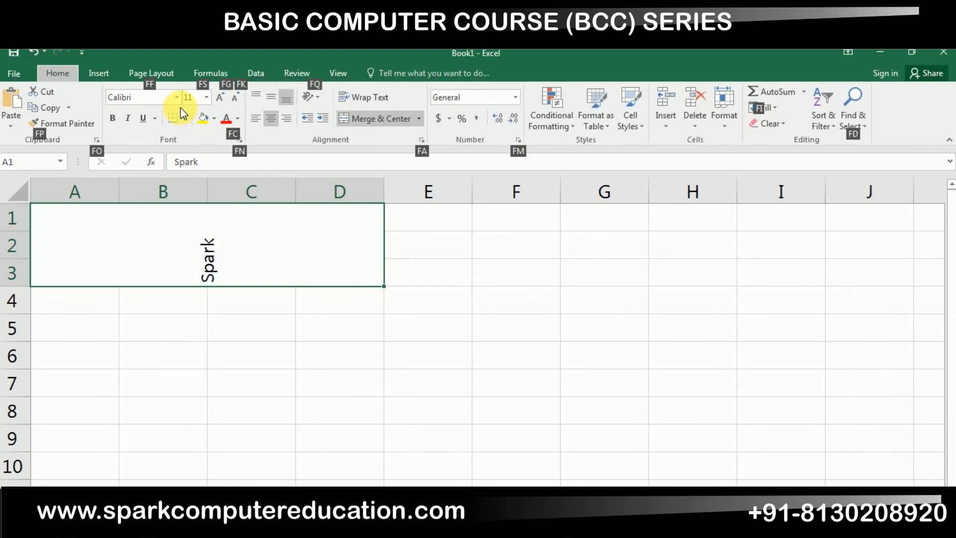
key("f")
key("q")
left_click(391, 180)
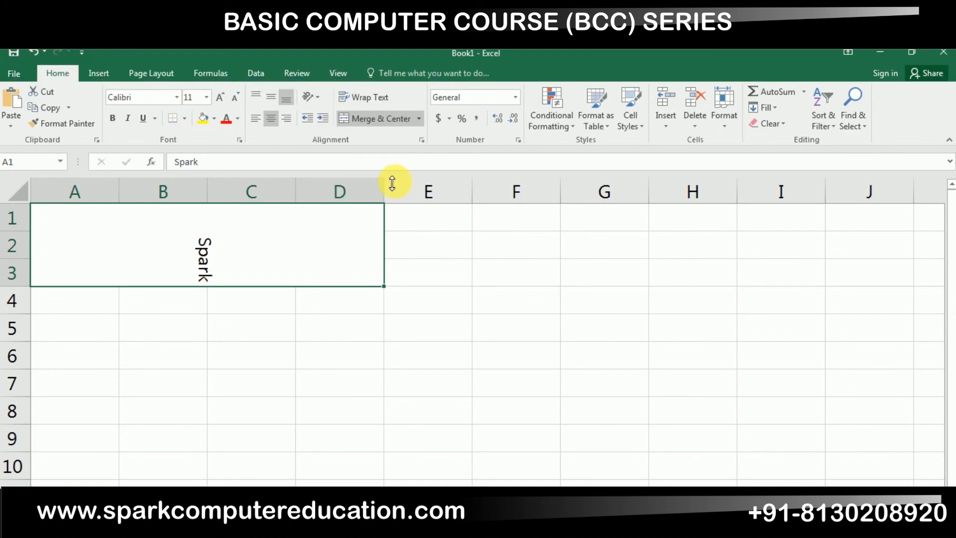
Return the text Spark to horizontal by applying Angle Counterclockwise to the merged cell and switching it off again.
key("alt")
key("h")
key("f")
key("q")
key("o")
key("alt")
key("h")
key("f")
key("q")
key("o")
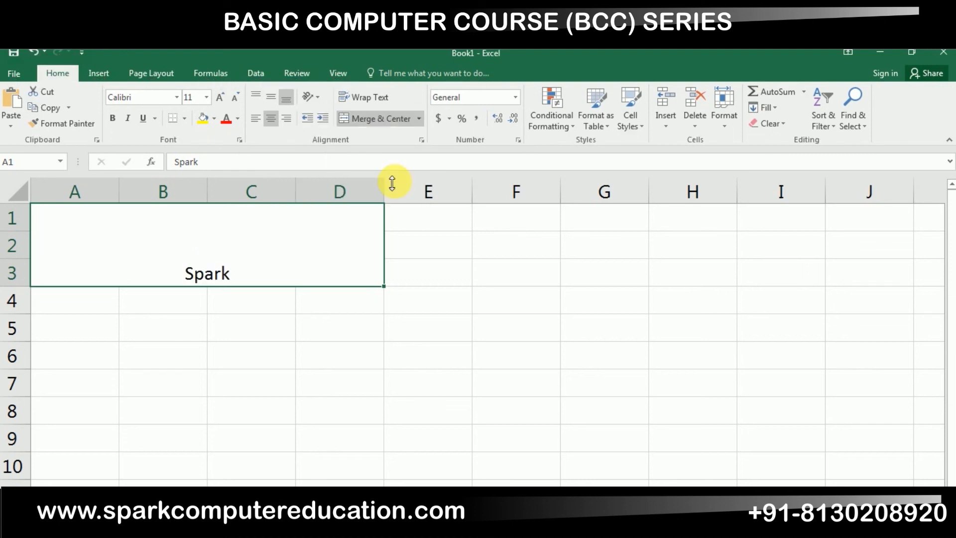
Enter the sample text "ghgjhjhgjh jgh gh jhgkh ghjkg" in cell A6.
left_click(77, 349)
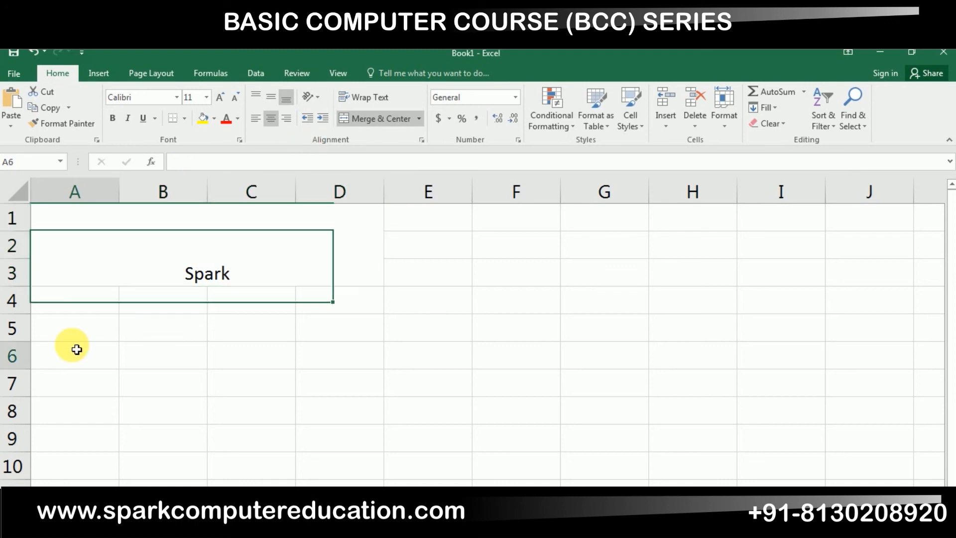
type("ghg")
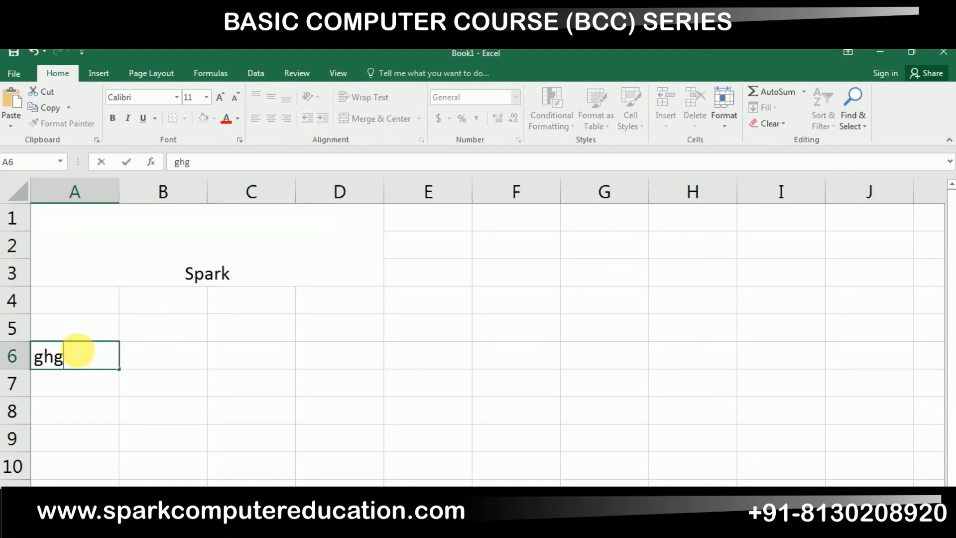
type("jhjhgjh  jgh gh jhgkh ghjkg")
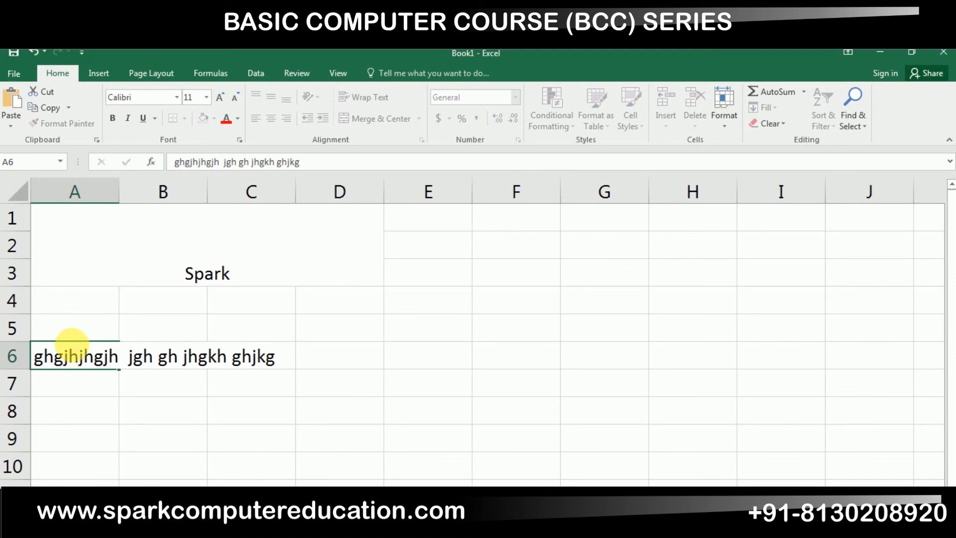
key("Return")
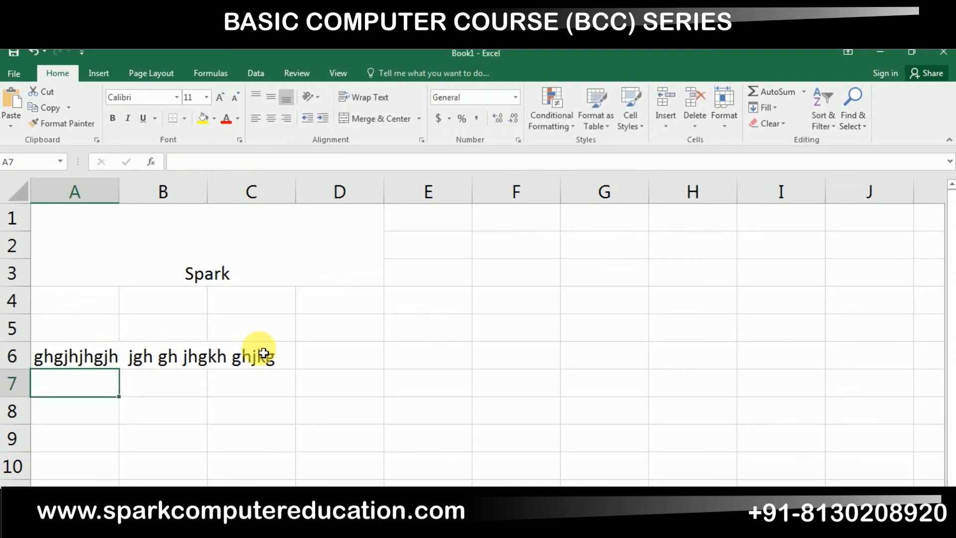
Apply Wrap Text to the long sample text in cell A6.
left_click(91, 355)
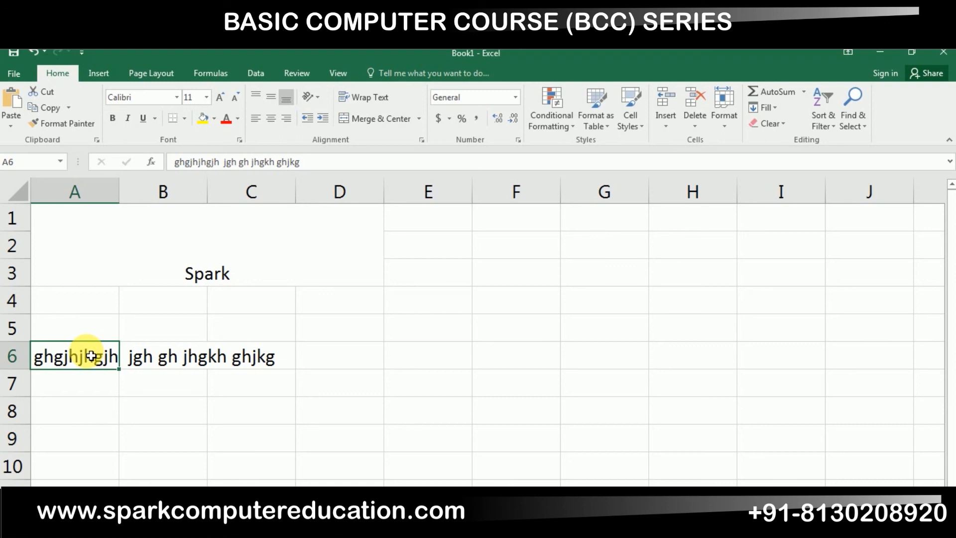
key("alt")
key("h")
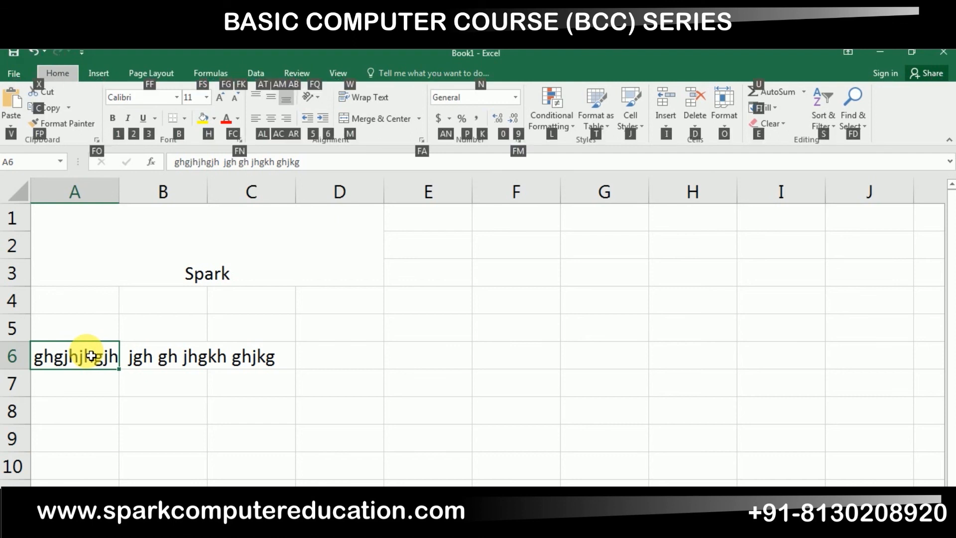
key("w")
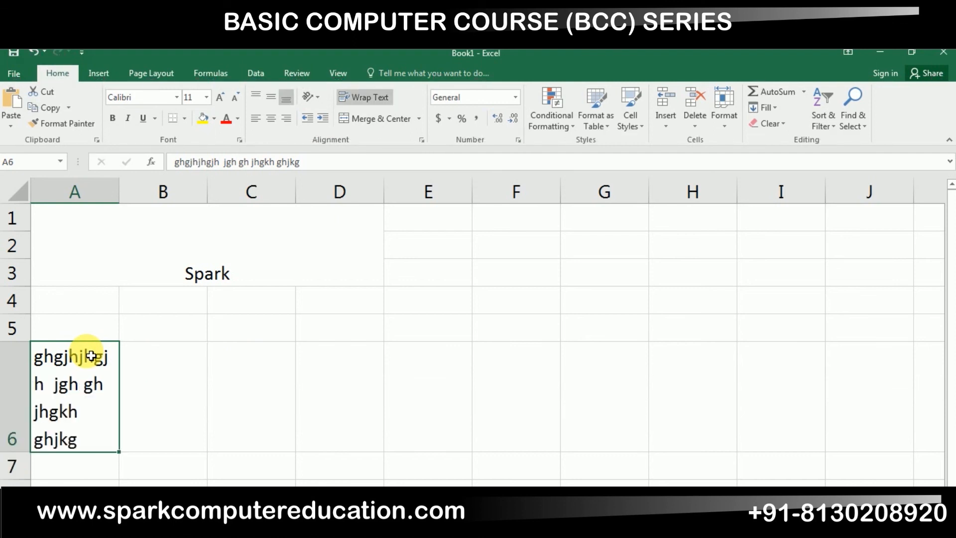